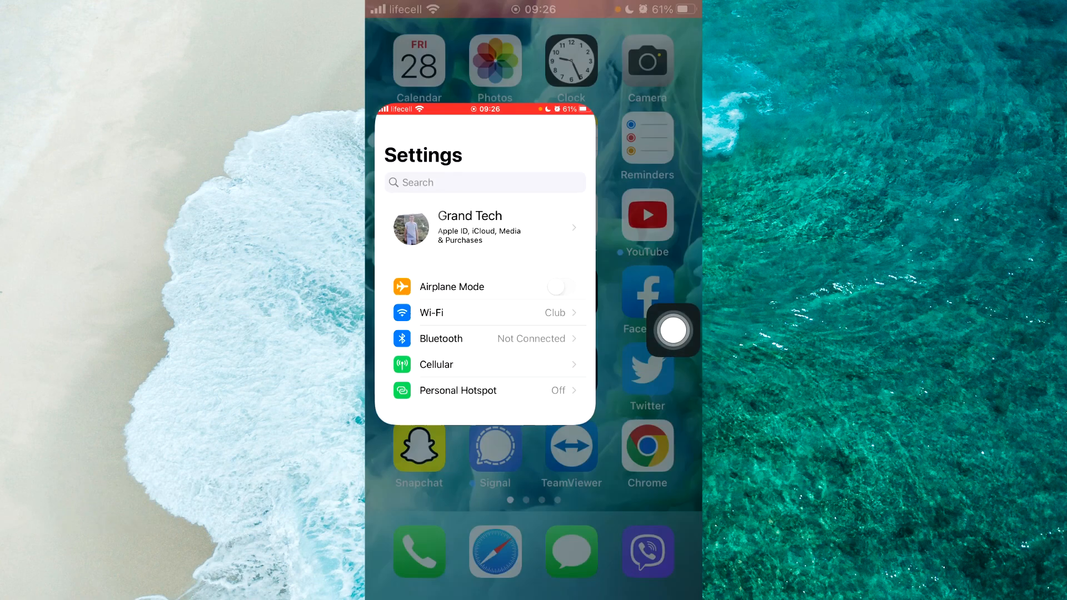
- Bring Settings to full screen from the App Switcher card
{"action": "left_click", "coordinate": [446, 231]}
{"action": "scroll", "coordinate": [534, 334], "scroll_direction": "down", "scroll_amount": 5}
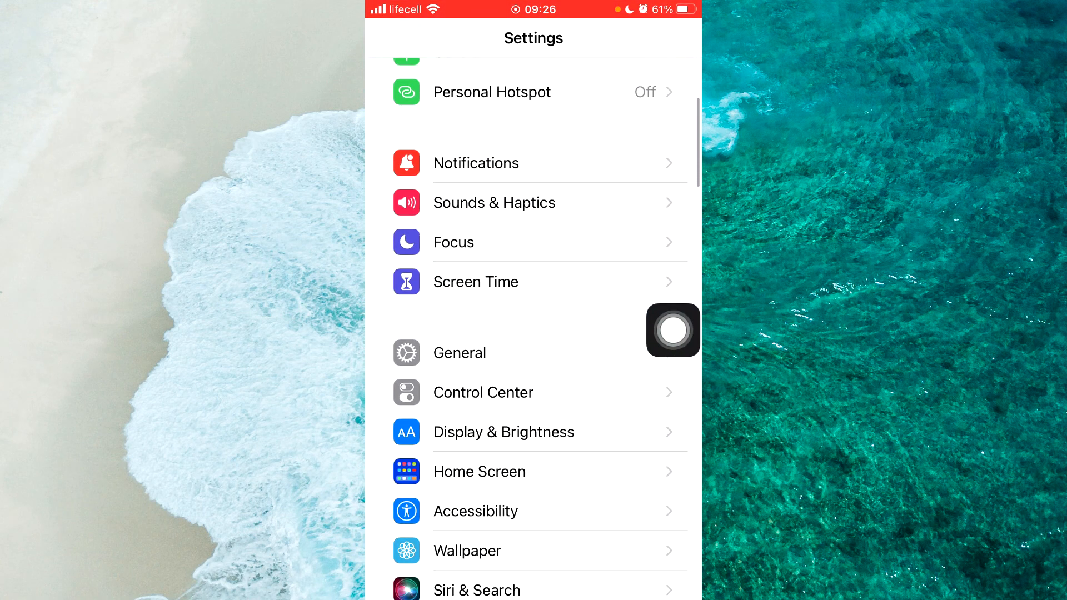
- Navigate Settings > General > Keyboard to reach the Keyboards page
{"action": "left_click", "coordinate": [534, 351]}
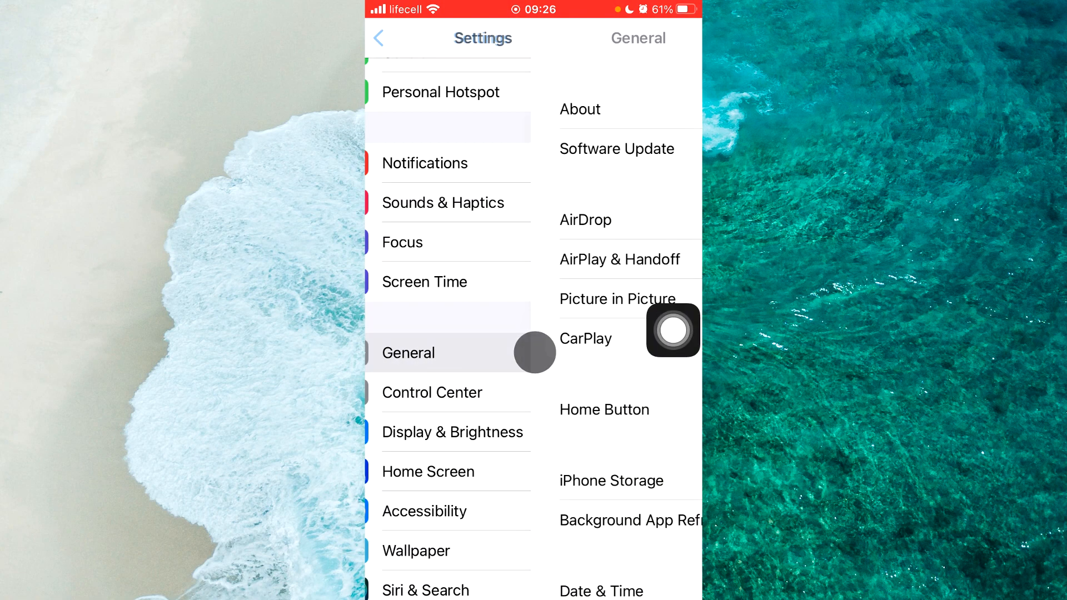
{"action": "left_click", "coordinate": [672, 330]}
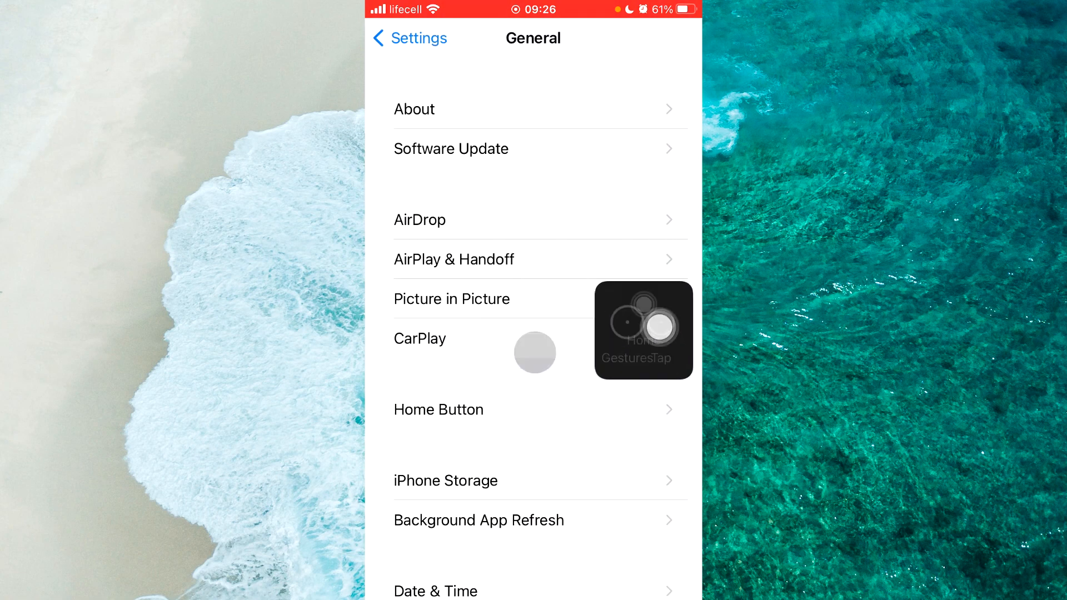
{"action": "scroll", "coordinate": [534, 352], "scroll_direction": "down", "scroll_amount": 5}
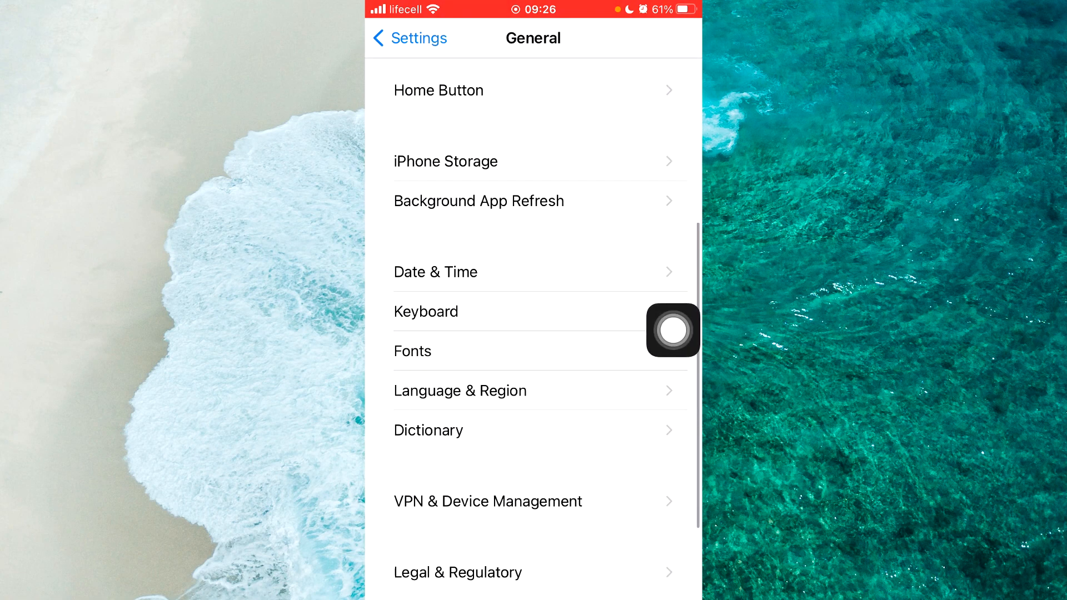
{"action": "left_click", "coordinate": [672, 330]}
{"action": "left_click", "coordinate": [533, 450]}
{"action": "scroll", "coordinate": [563, 319], "scroll_direction": "down", "scroll_amount": 1}
{"action": "left_click", "coordinate": [490, 313]}
- Turn on Enable Dictation and confirm it on the sheet
{"action": "left_click", "coordinate": [673, 330]}
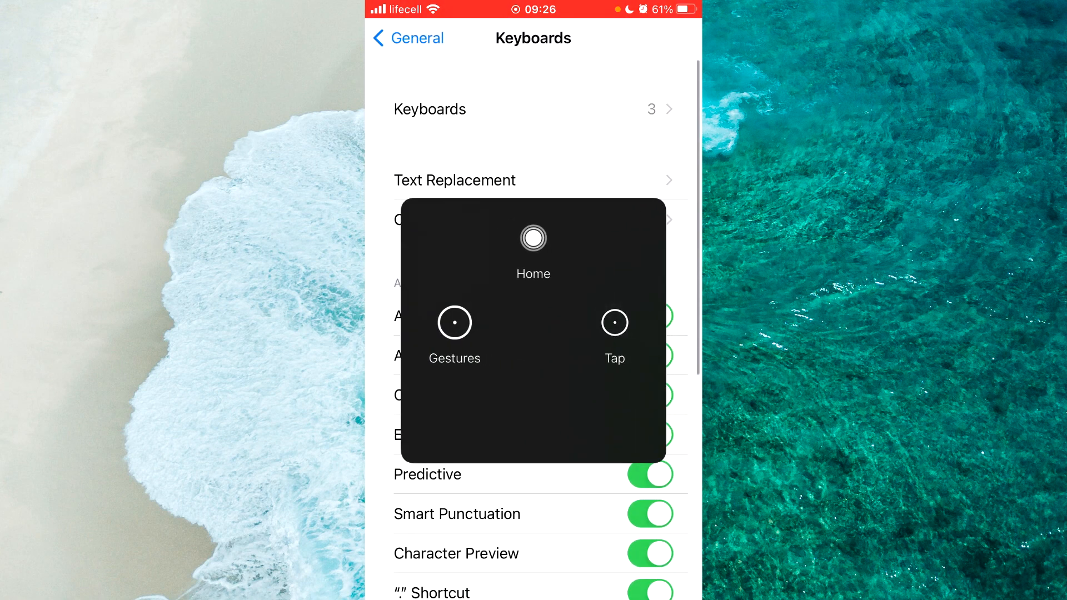
{"action": "scroll", "coordinate": [533, 375], "scroll_direction": "down", "scroll_amount": 4}
{"action": "scroll", "coordinate": [533, 333], "scroll_direction": "down", "scroll_amount": 5}
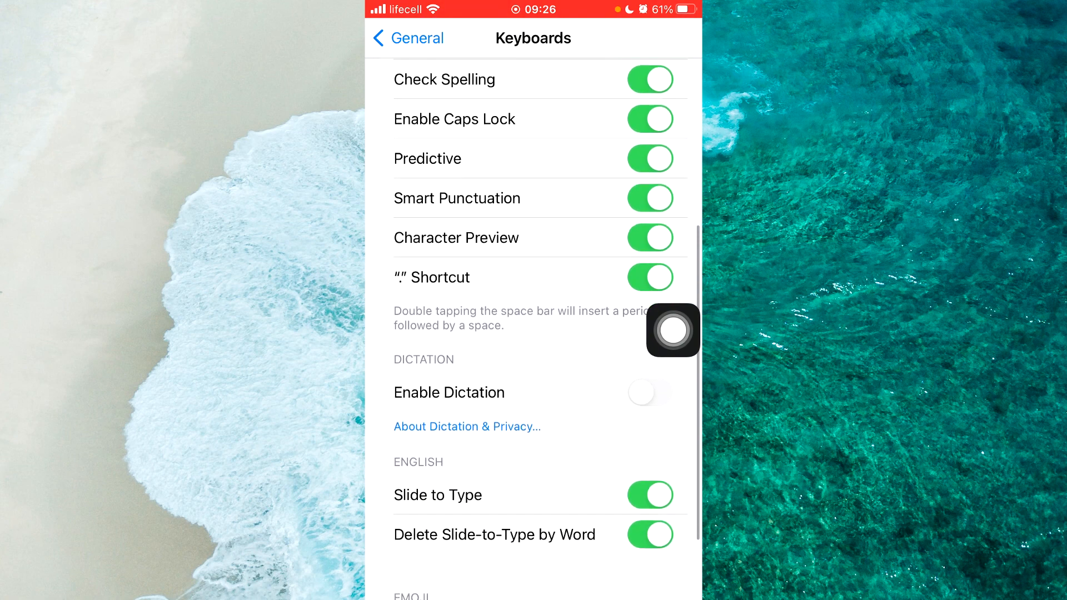
{"action": "scroll", "coordinate": [534, 333], "scroll_direction": "up", "scroll_amount": 2}
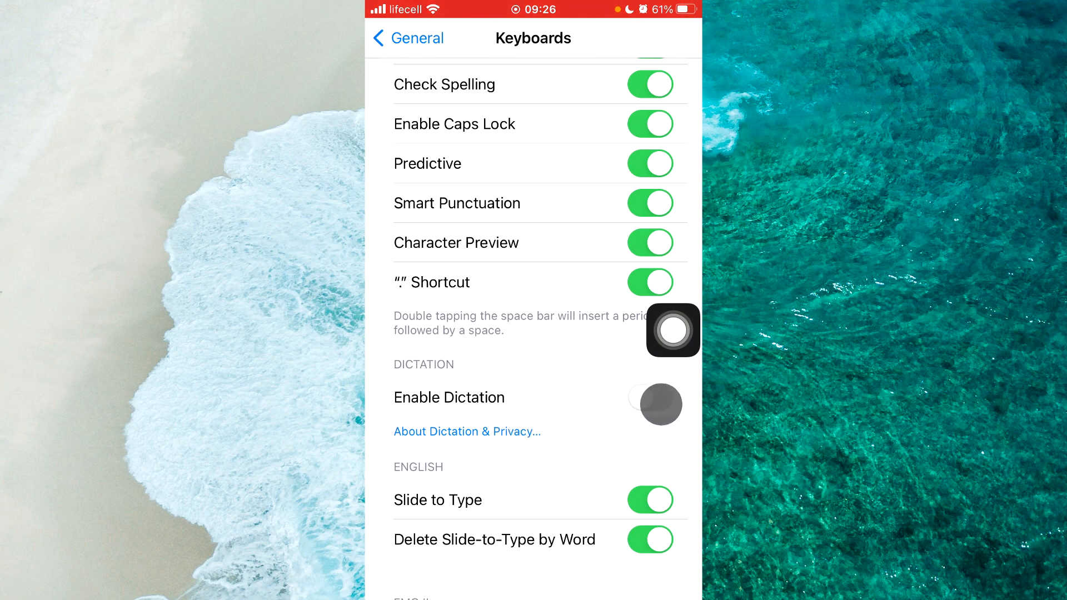
{"action": "left_click", "coordinate": [661, 404]}
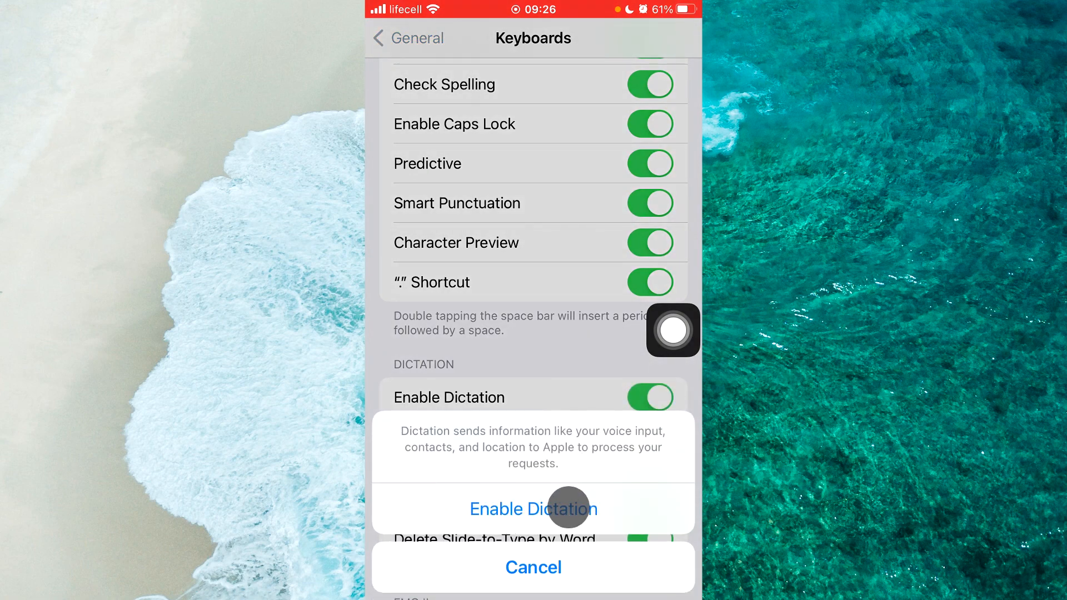
{"action": "left_click", "coordinate": [568, 507]}
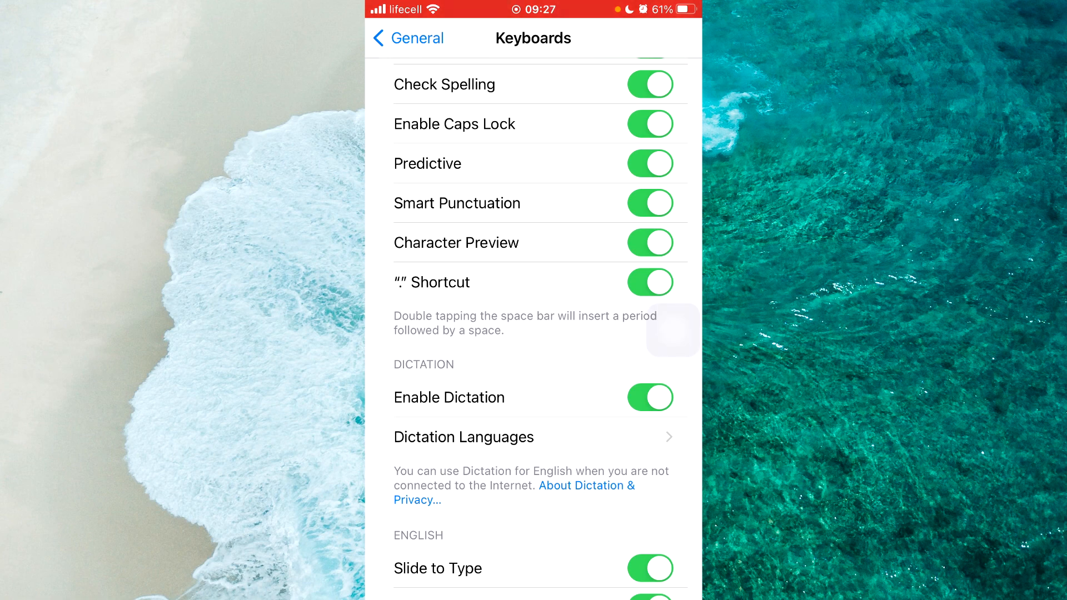
- Go Home, launch Notes and start a new blank note
{"action": "key", "text": "super"}
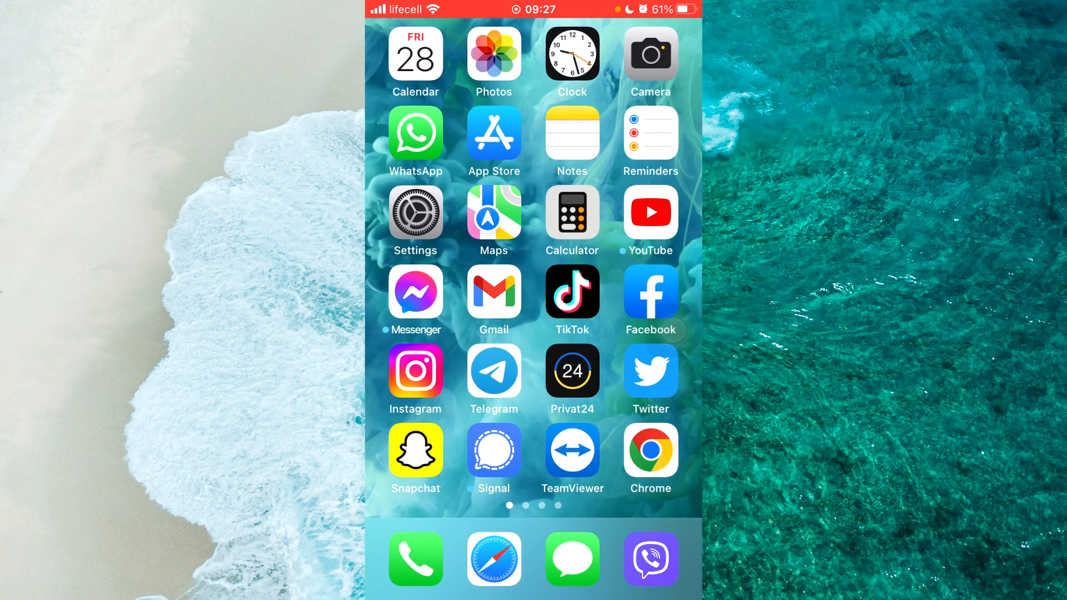
{"action": "left_click", "coordinate": [671, 331]}
{"action": "left_click", "coordinate": [534, 375]}
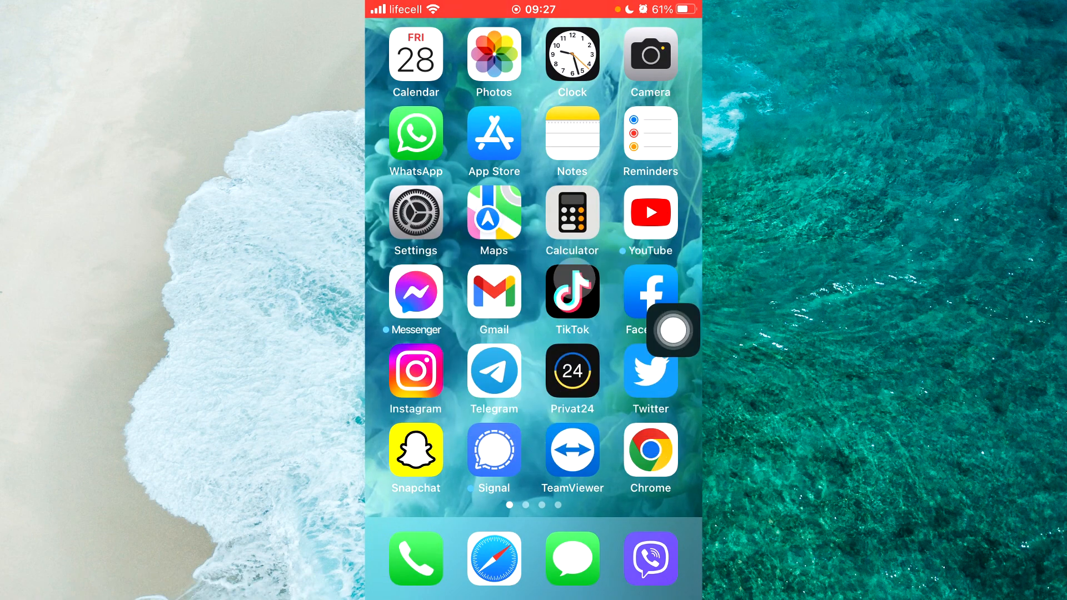
{"action": "left_click", "coordinate": [572, 134]}
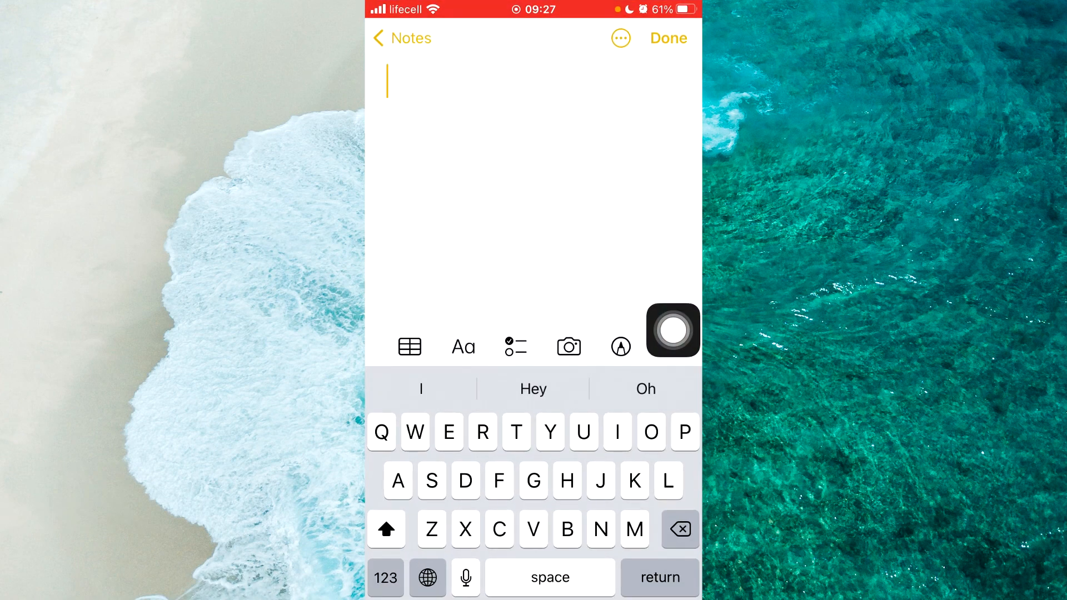
{"action": "left_click", "coordinate": [674, 330]}
- Dictate "It will allow me to dictate" via the microphone key, then leave Notes
{"action": "left_click", "coordinate": [583, 250]}
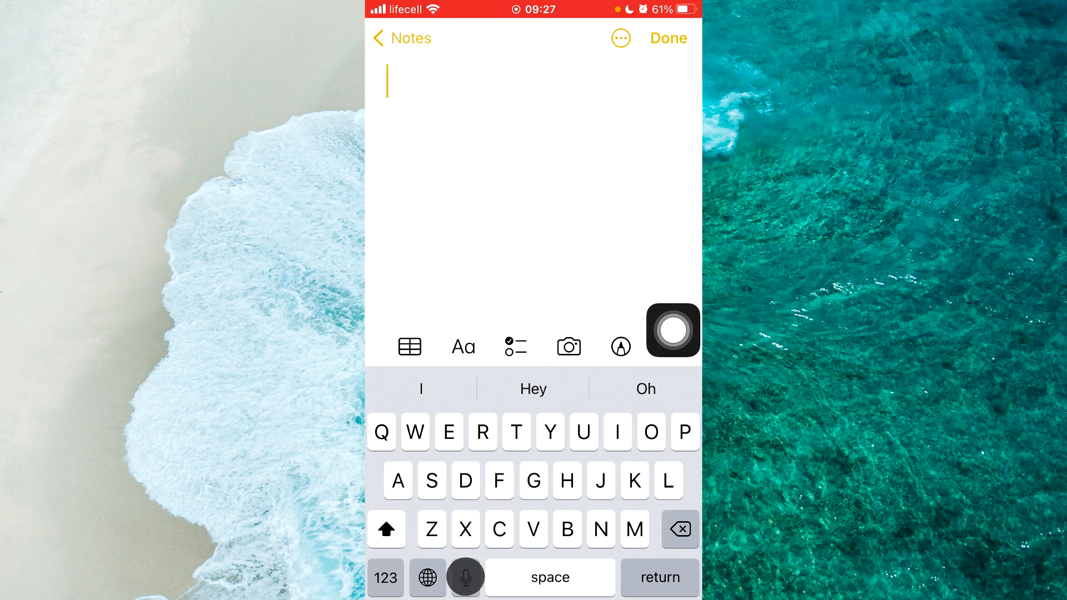
{"action": "left_click", "coordinate": [465, 576]}
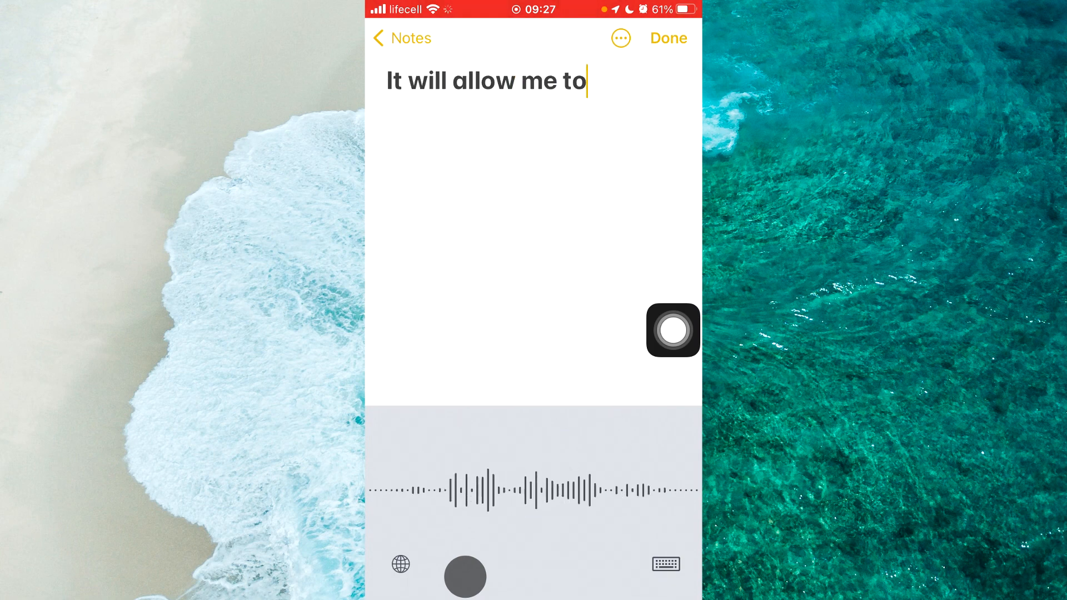
{"action": "left_click", "coordinate": [534, 503]}
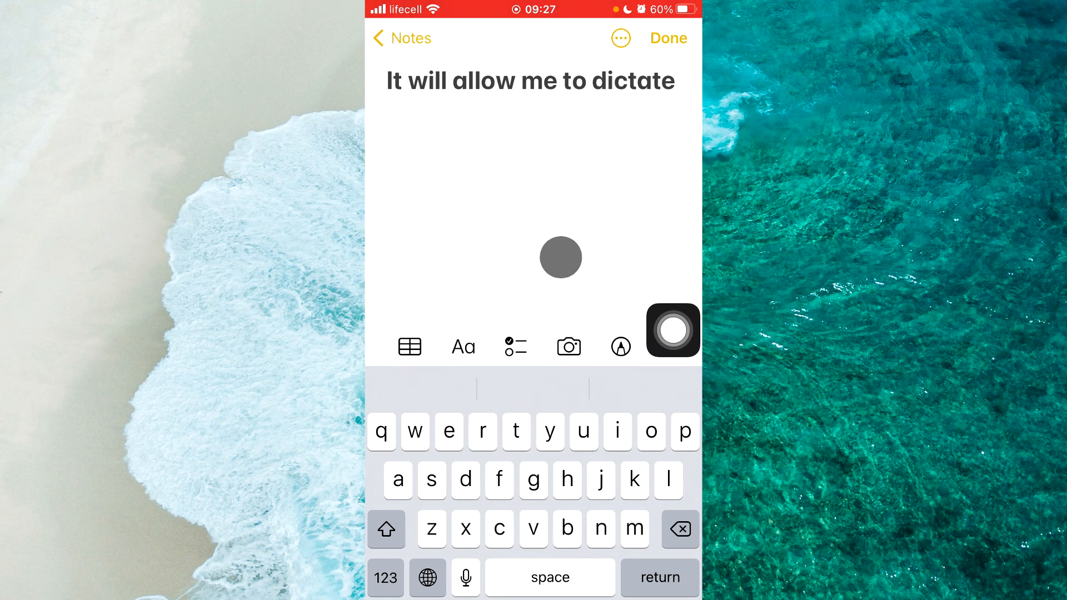
{"action": "left_click", "coordinate": [572, 181]}
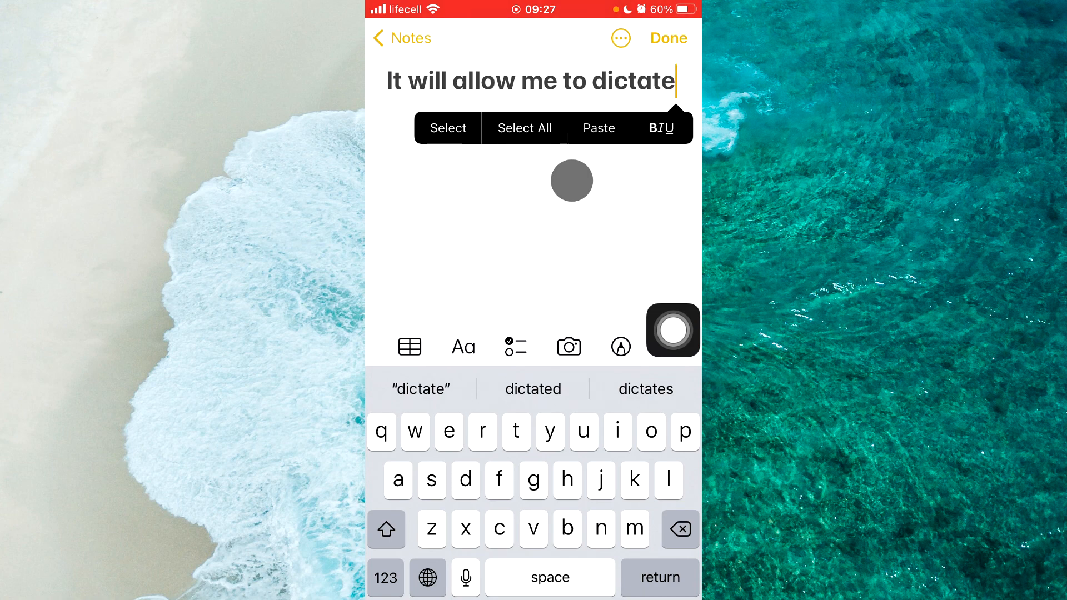
{"action": "left_click", "coordinate": [673, 330]}
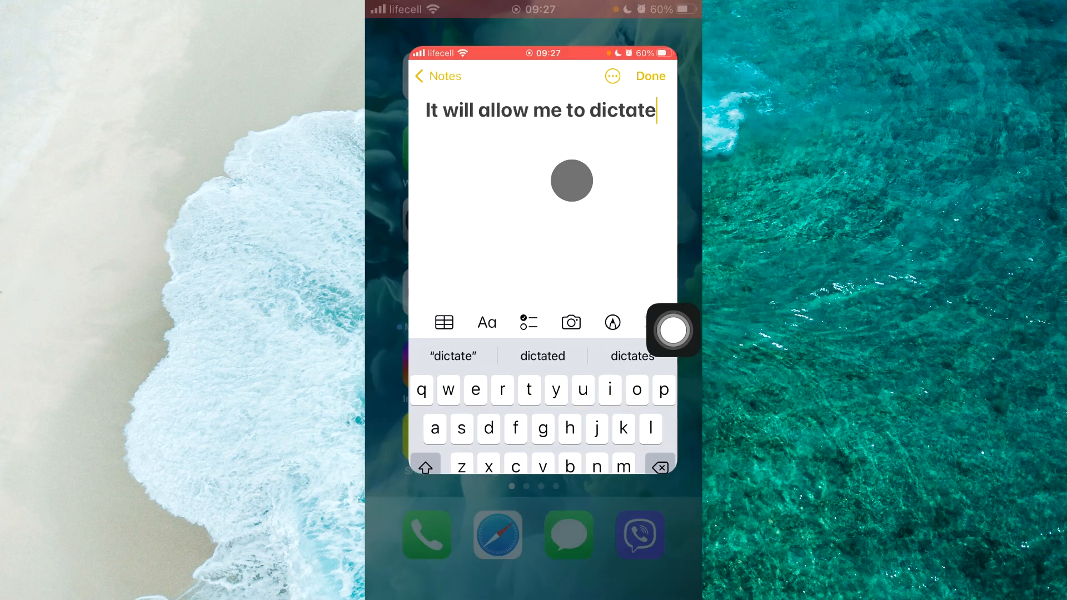
- Reopen Settings and back out to the main Settings list
{"action": "left_click", "coordinate": [672, 330]}
{"action": "left_click", "coordinate": [536, 449]}
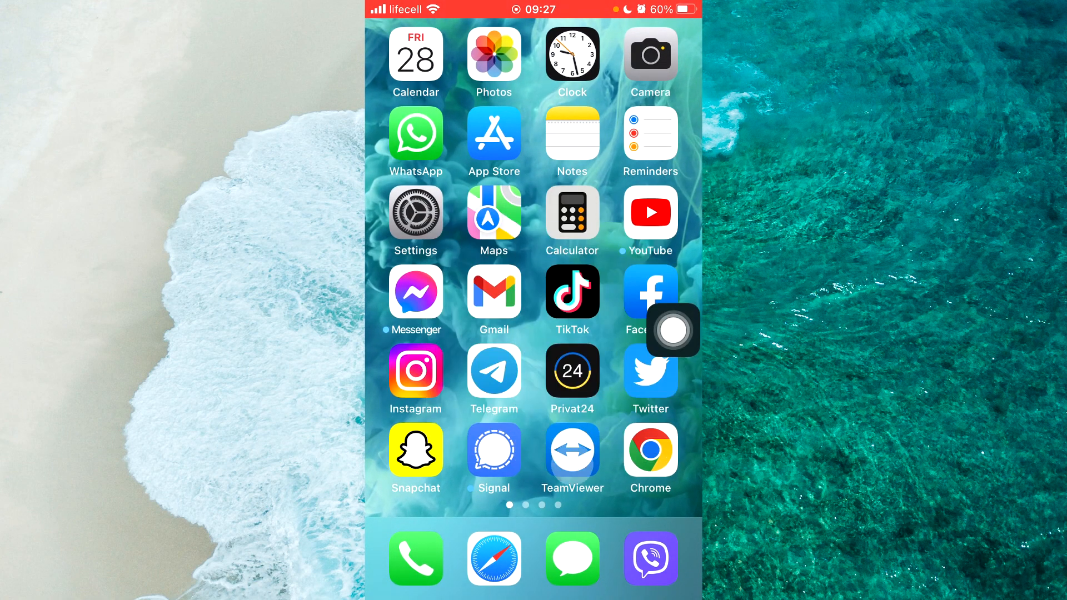
{"action": "left_click", "coordinate": [416, 212]}
{"action": "left_click", "coordinate": [407, 39]}
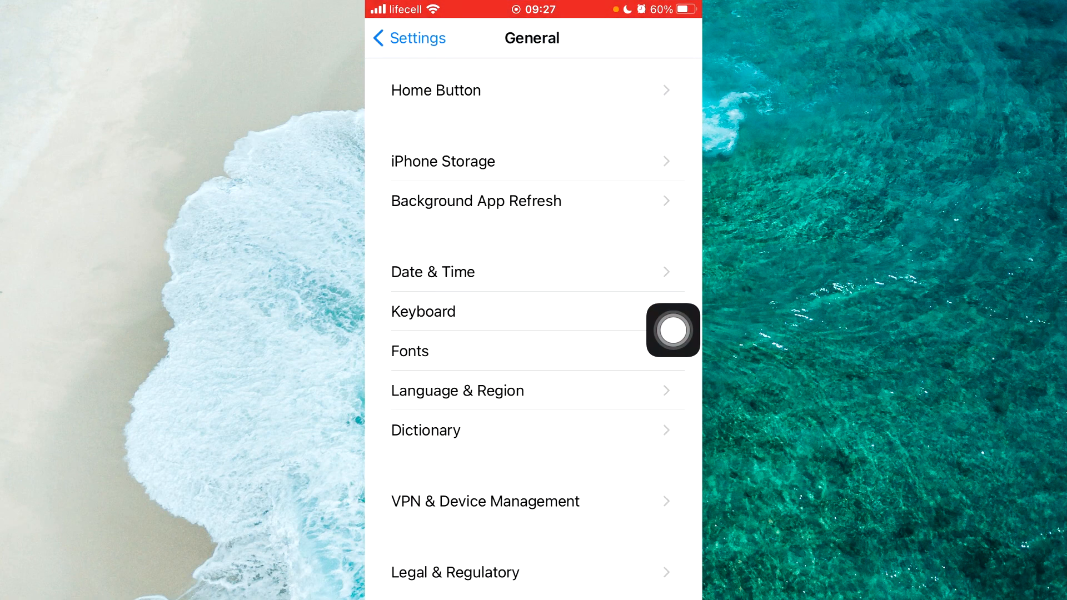
{"action": "scroll", "coordinate": [533, 334], "scroll_direction": "up", "scroll_amount": 5}
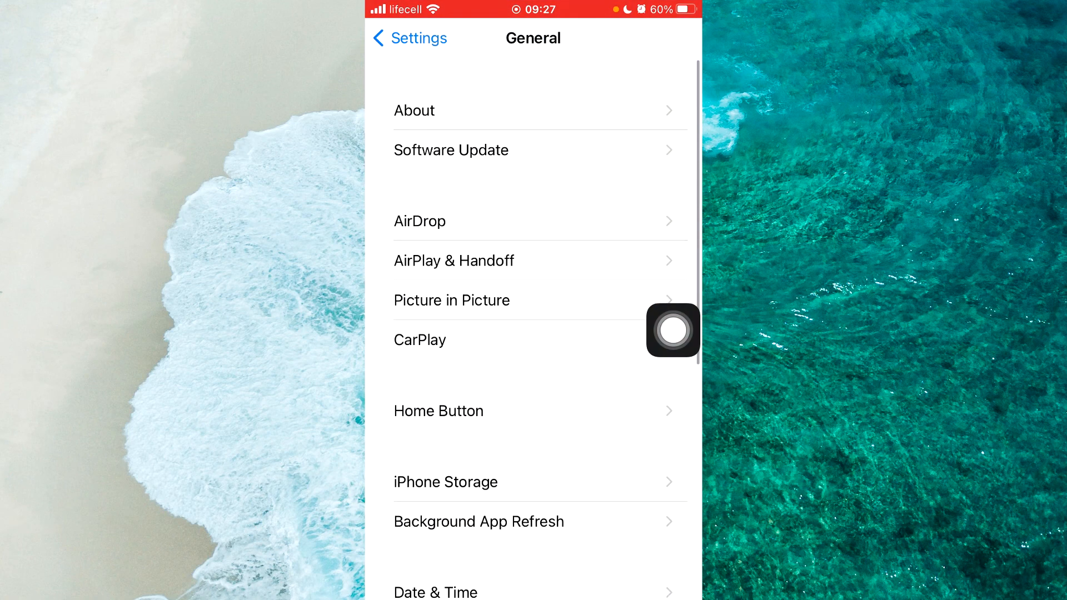
{"action": "left_click", "coordinate": [407, 38]}
{"action": "scroll", "coordinate": [533, 333], "scroll_direction": "down", "scroll_amount": 2}
- Go into General > Keyboard to reach the Keyboards page again
{"action": "left_click", "coordinate": [525, 252]}
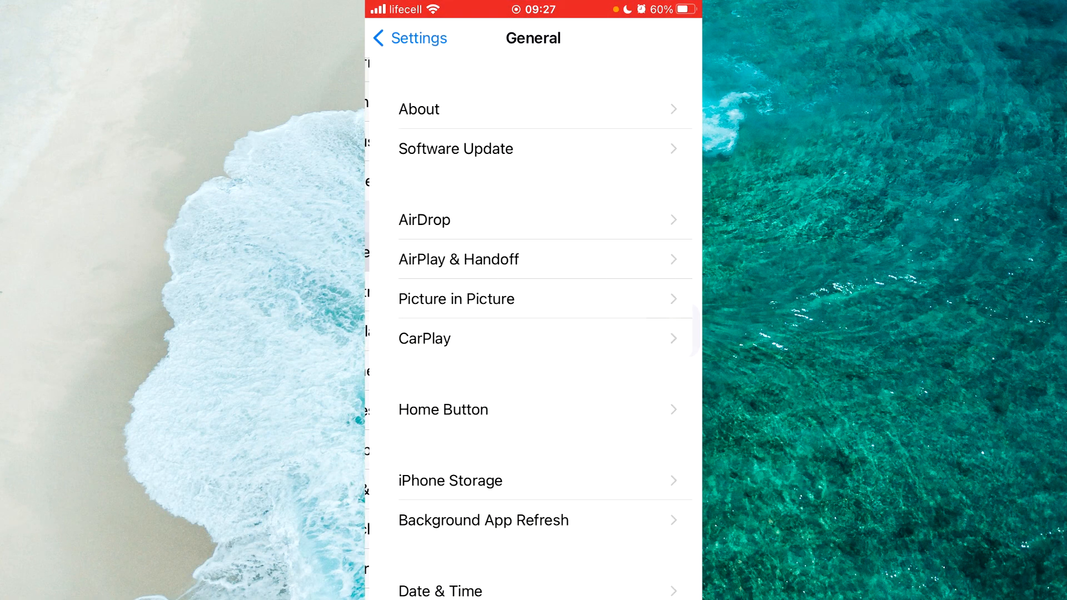
{"action": "scroll", "coordinate": [534, 334], "scroll_direction": "down", "scroll_amount": 5}
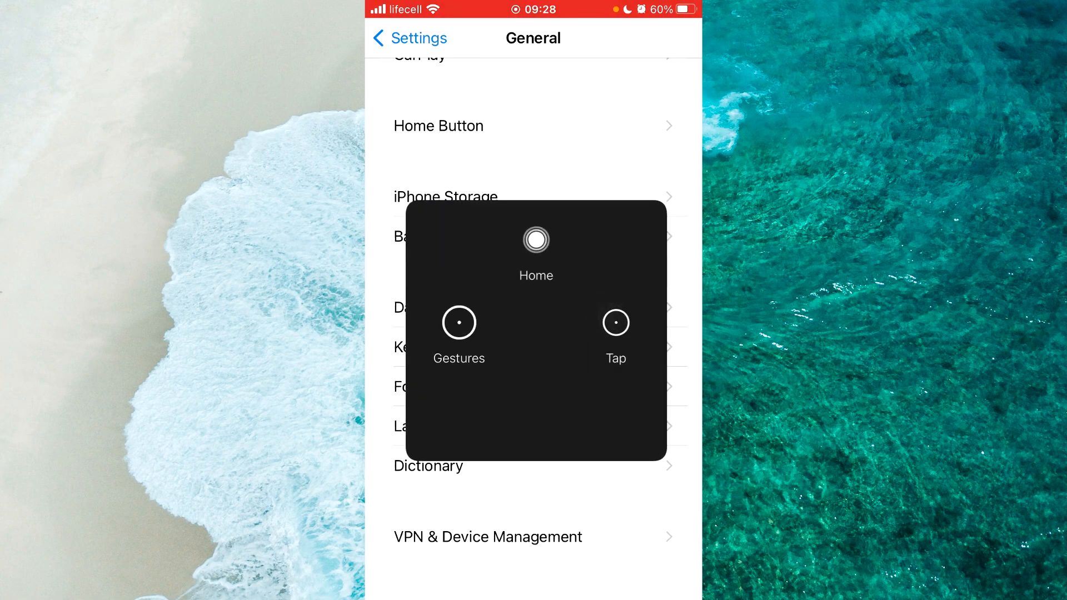
{"action": "left_click", "coordinate": [561, 347]}
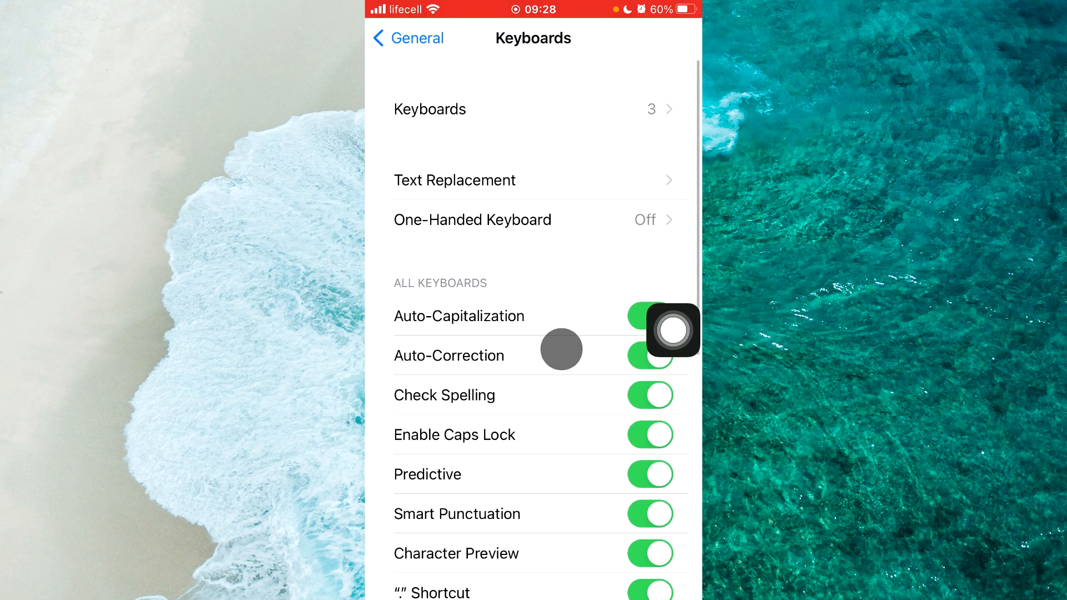
- Switch Enable Dictation off, confirm Turn Off Dictation, and return to the home screen
{"action": "left_click", "coordinate": [673, 331]}
{"action": "scroll", "coordinate": [534, 333], "scroll_direction": "down", "scroll_amount": 5}
{"action": "scroll", "coordinate": [533, 333], "scroll_direction": "down", "scroll_amount": 1}
{"action": "left_click", "coordinate": [672, 330]}
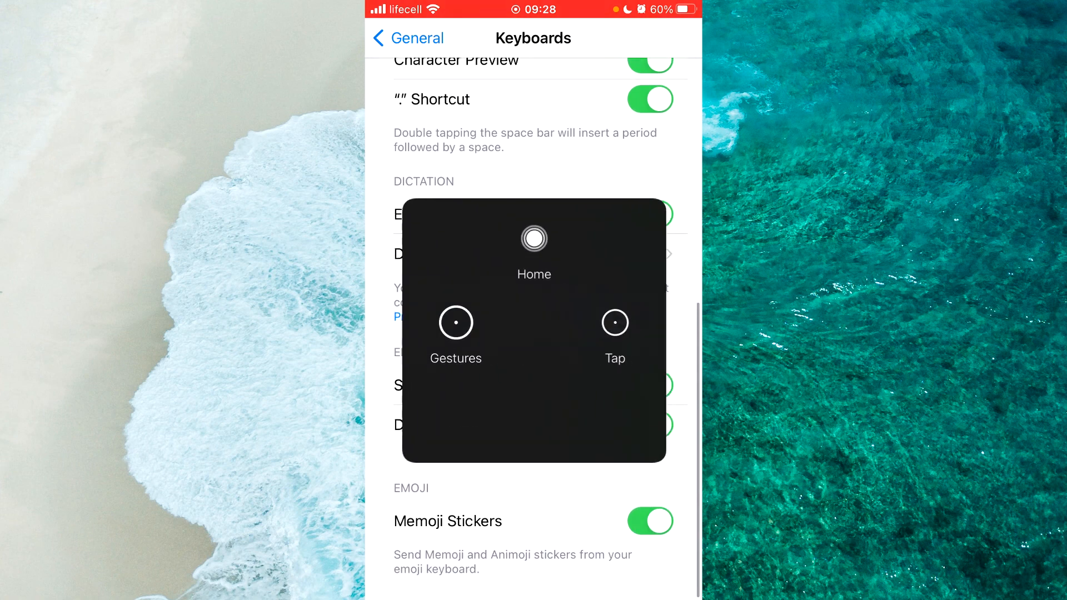
{"action": "left_click", "coordinate": [571, 330]}
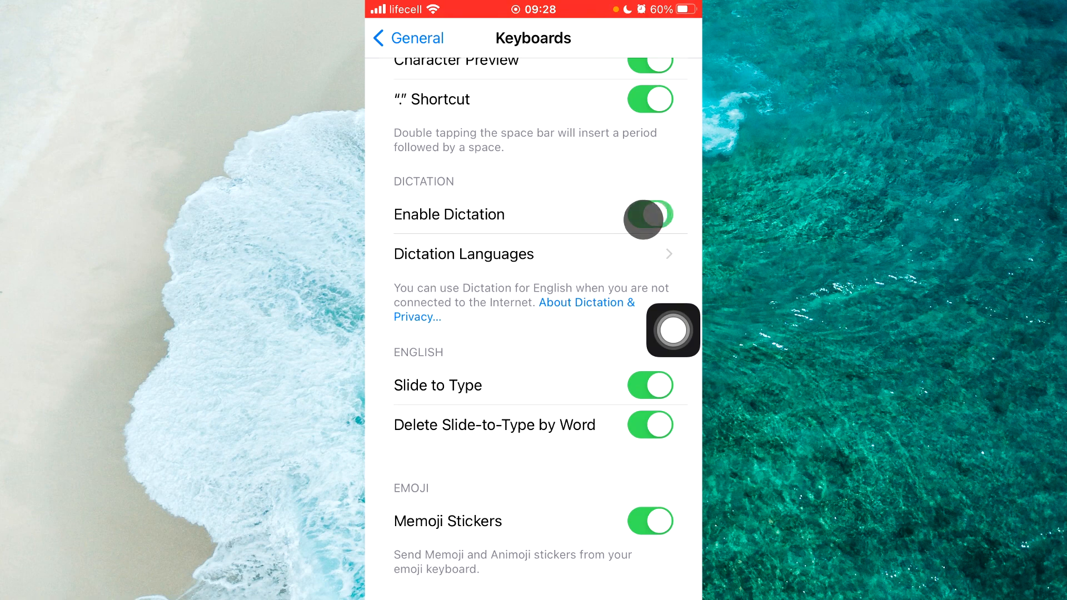
{"action": "left_click", "coordinate": [643, 218]}
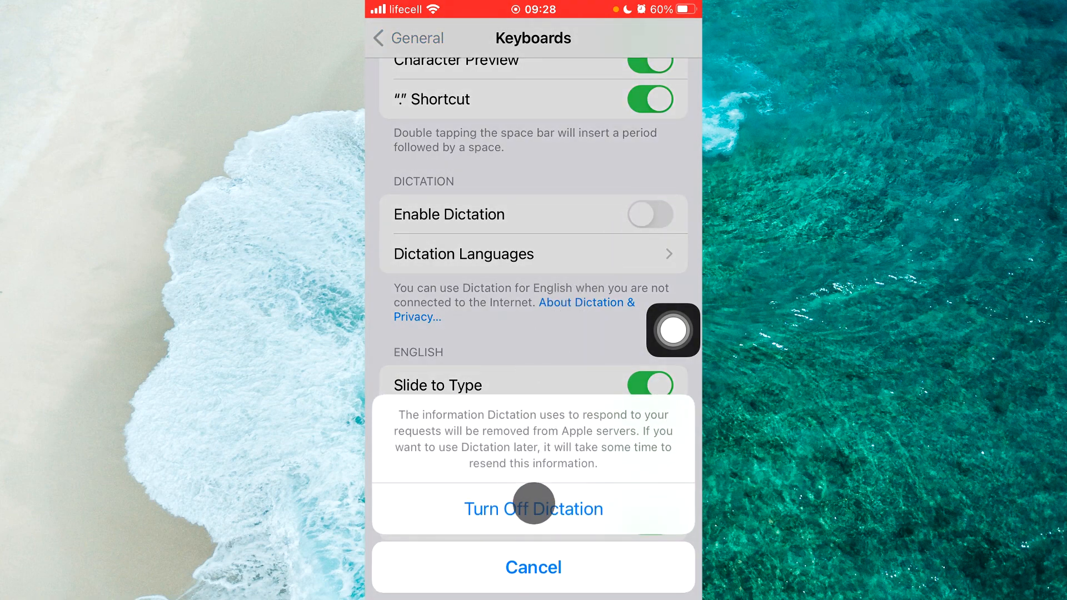
{"action": "left_click", "coordinate": [584, 509]}
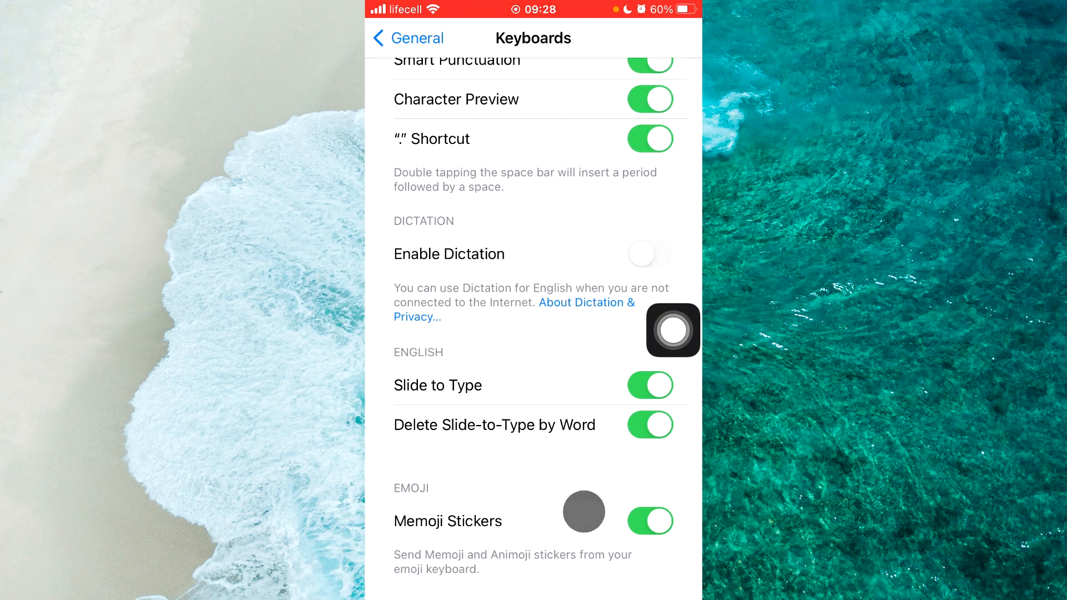
{"action": "left_click", "coordinate": [673, 330]}
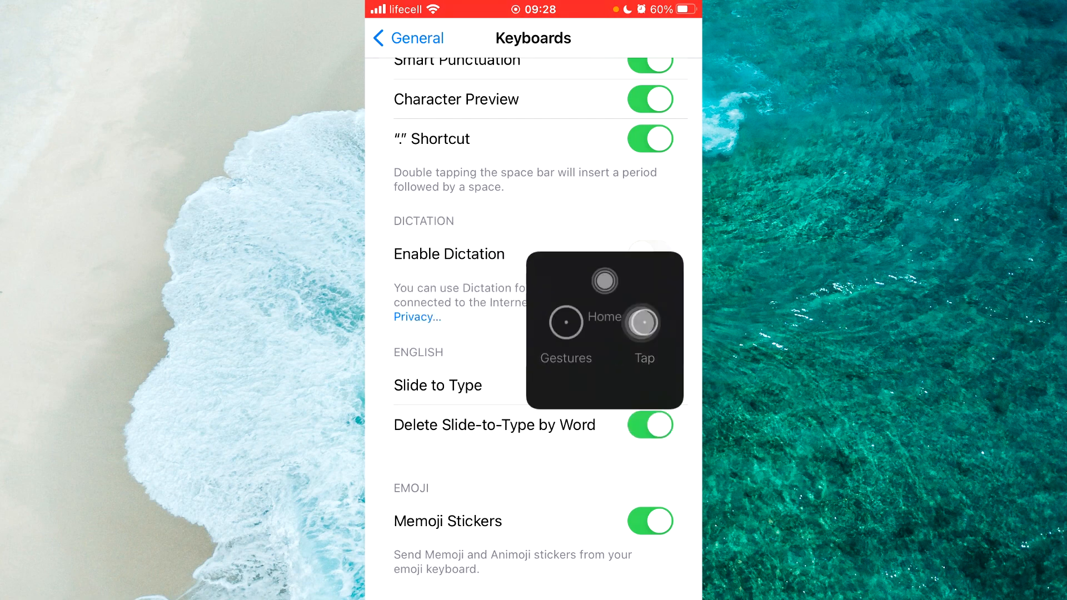
{"action": "left_click", "coordinate": [557, 250]}
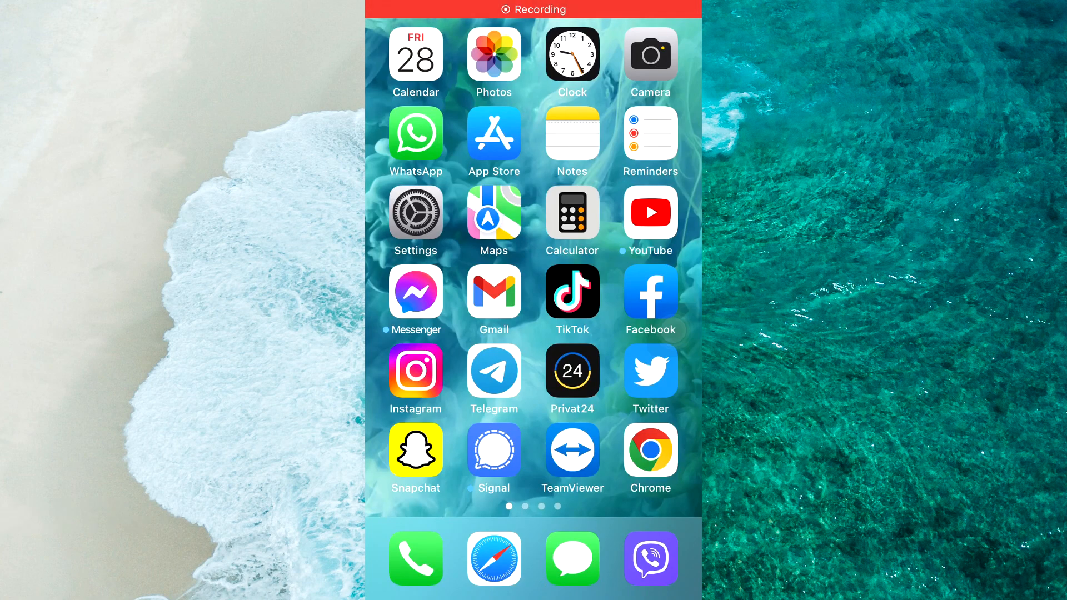